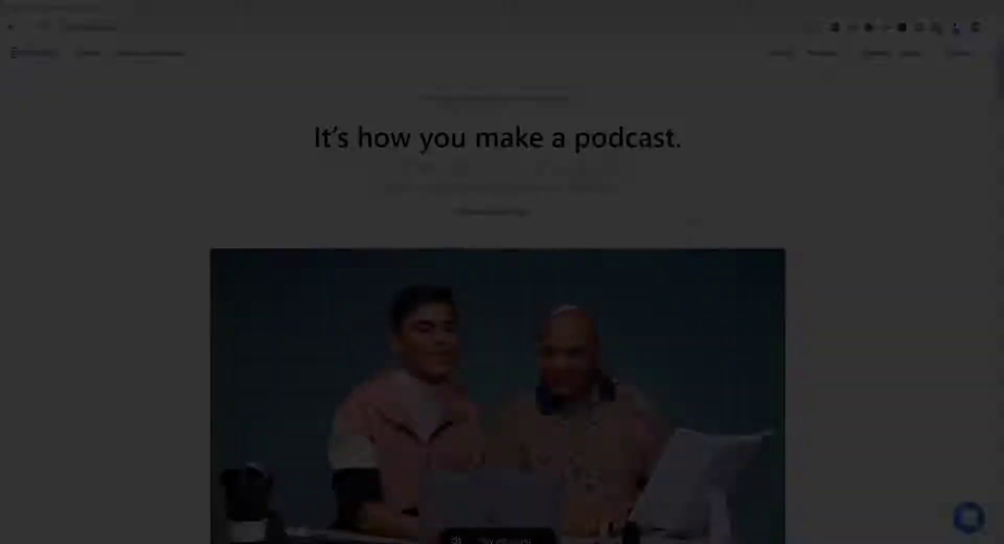
- Scroll through the Descript website to browse its content
scroll(701, 217, down, 7)
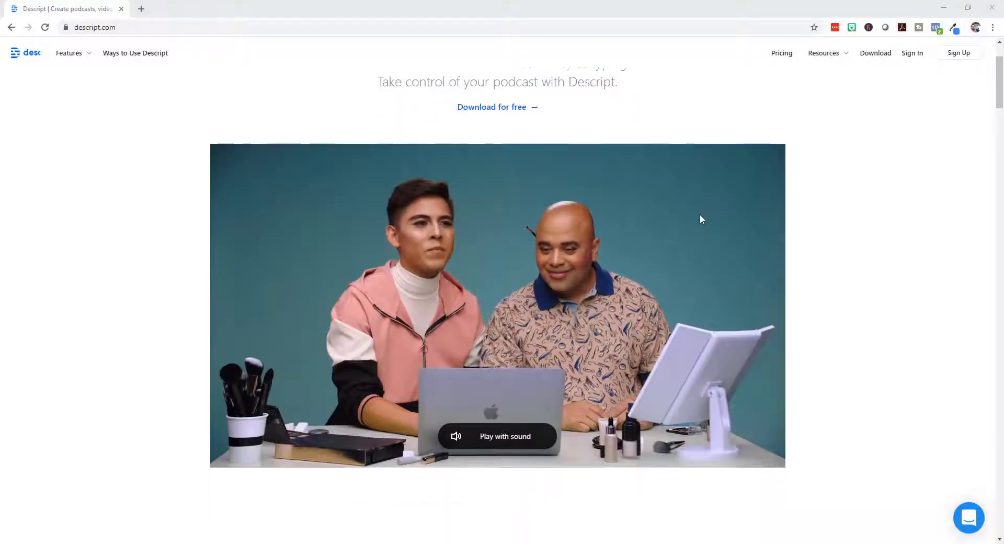
scroll(701, 219, down, 15)
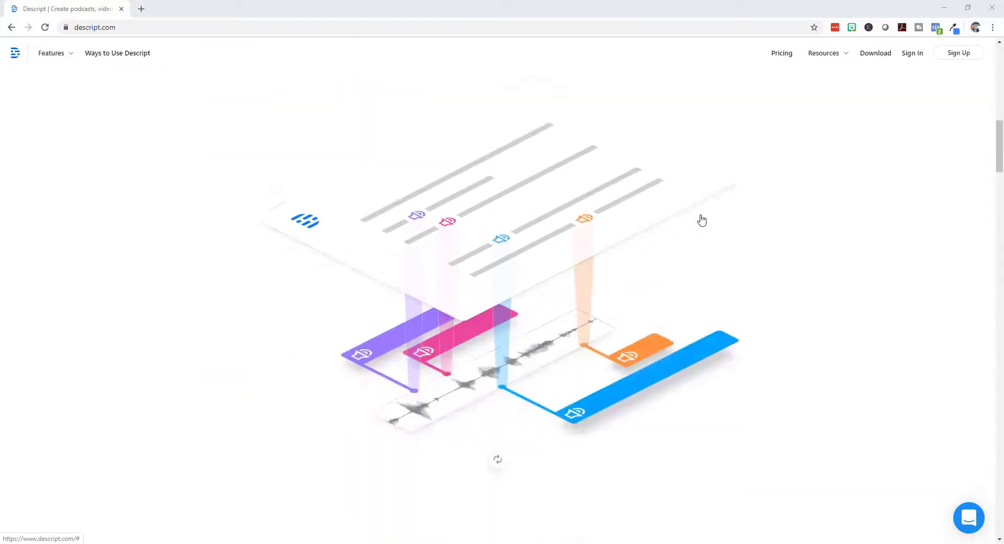
scroll(702, 219, down, 12)
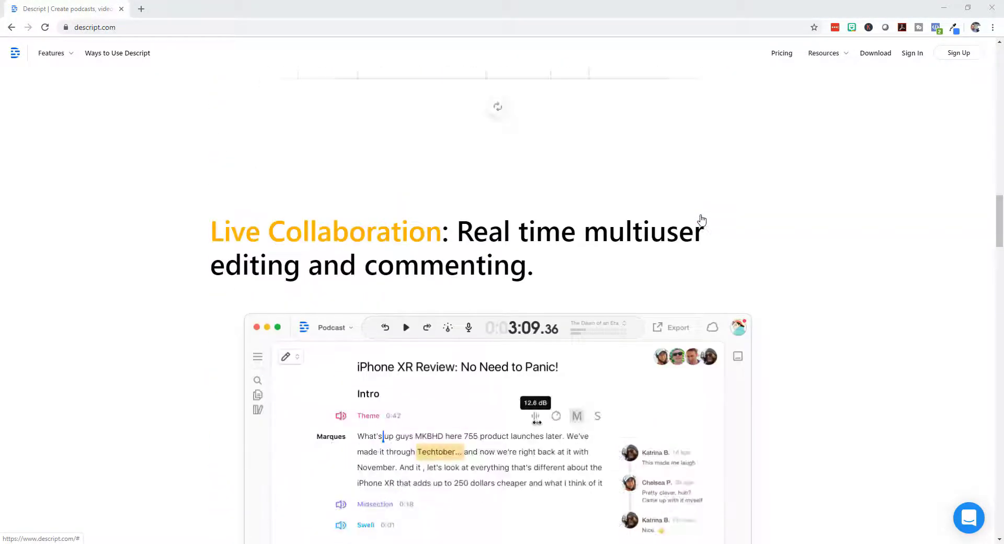
scroll(701, 219, down, 15)
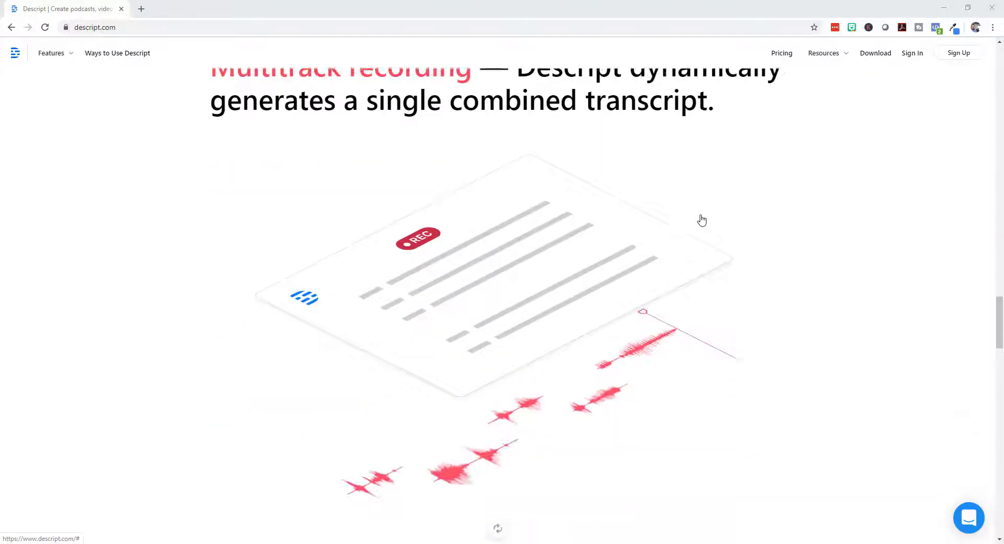
scroll(702, 219, down, 1)
scroll(701, 220, up, 2)
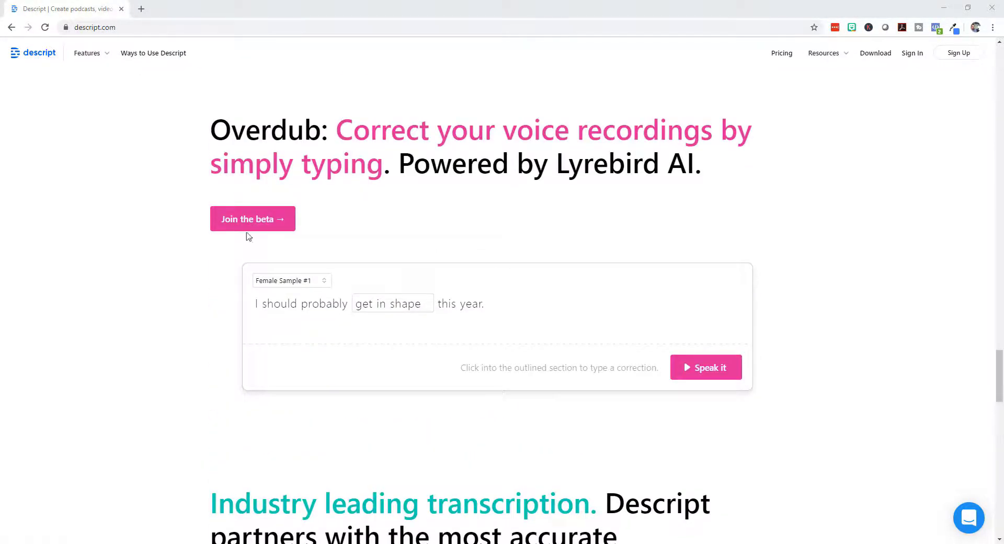
scroll(602, 257, down, 10)
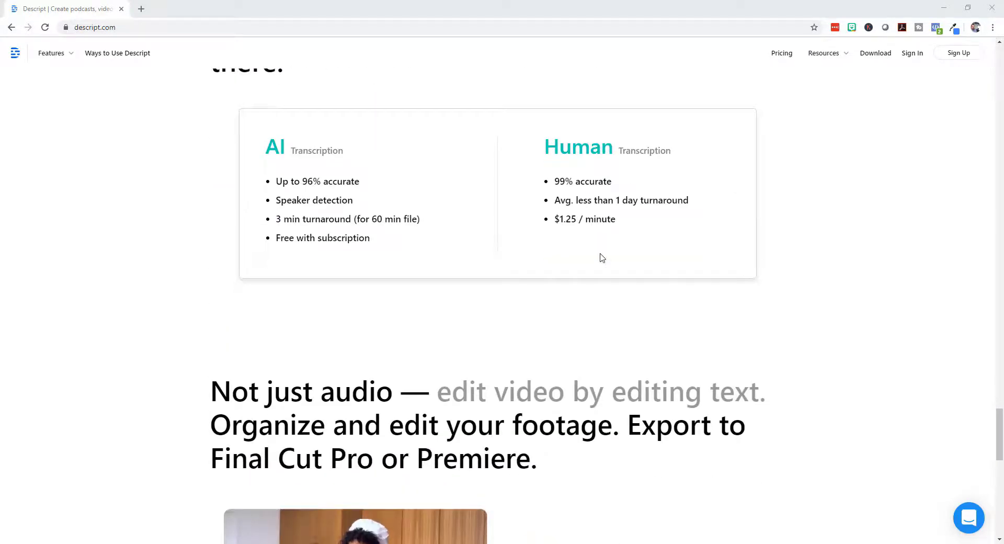
scroll(602, 257, down, 2)
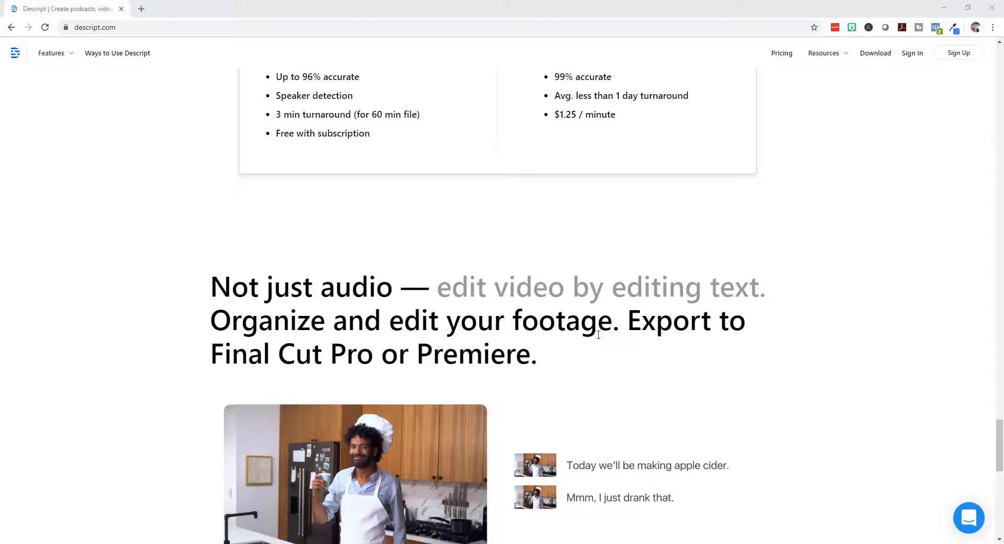
scroll(602, 337, down, 8)
scroll(607, 340, up, 6)
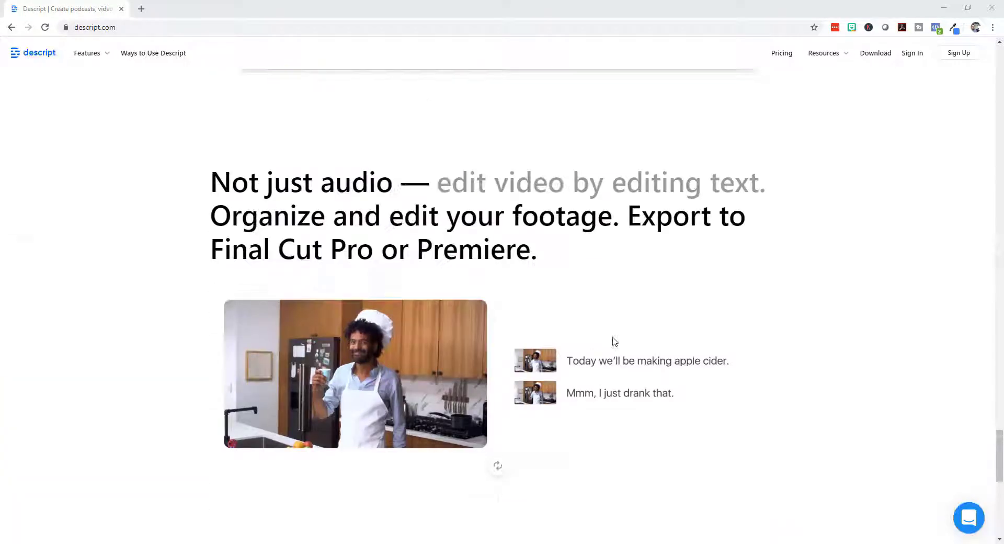
- Open the Pricing page and review the Free, Producer and Team plans and the FAQ
click(781, 54)
scroll(647, 262, down, 2)
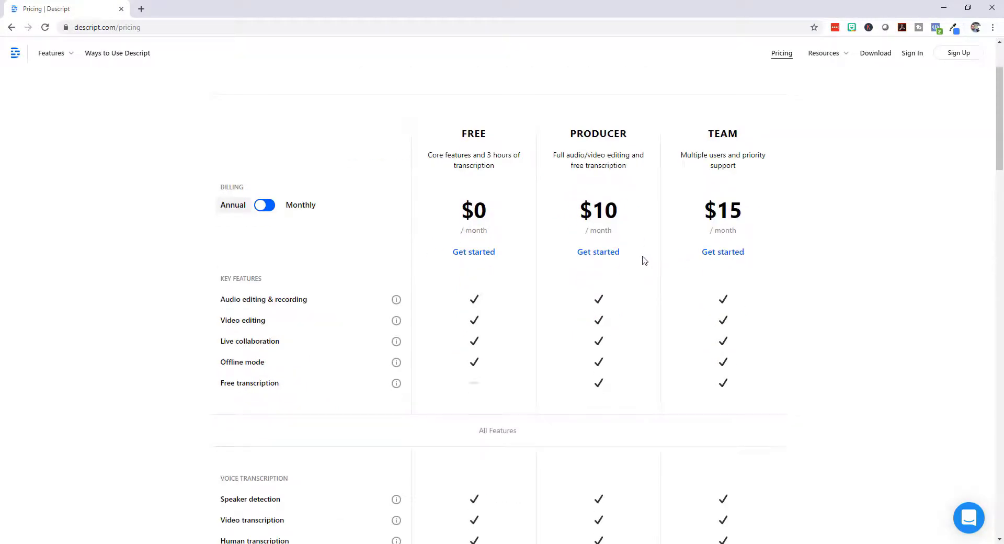
scroll(501, 287, down, 1)
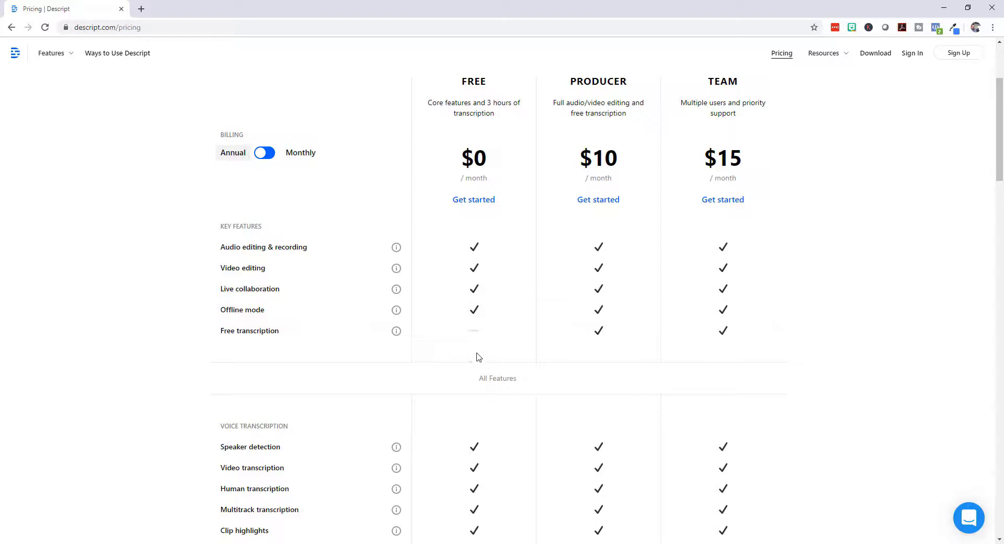
scroll(479, 313, down, 3)
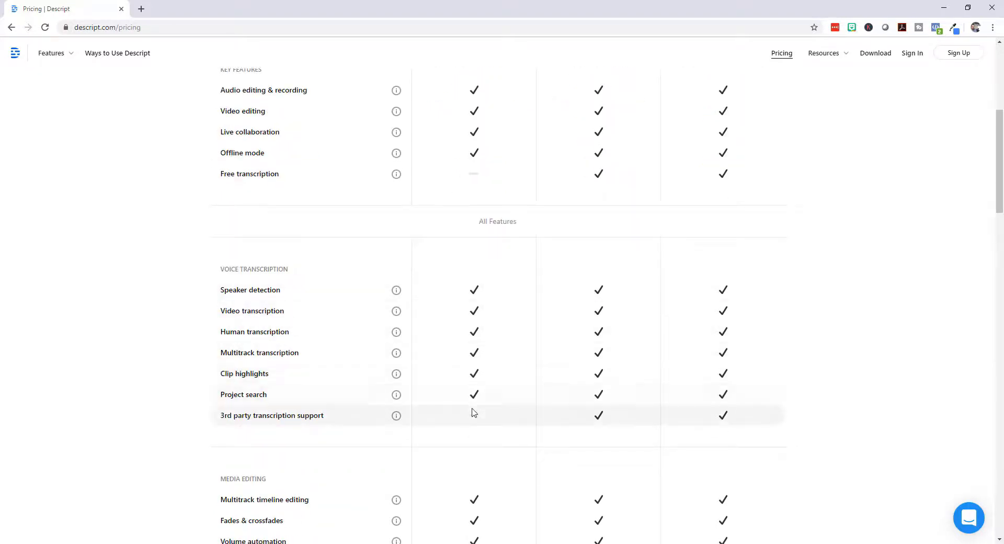
scroll(473, 412, down, 5)
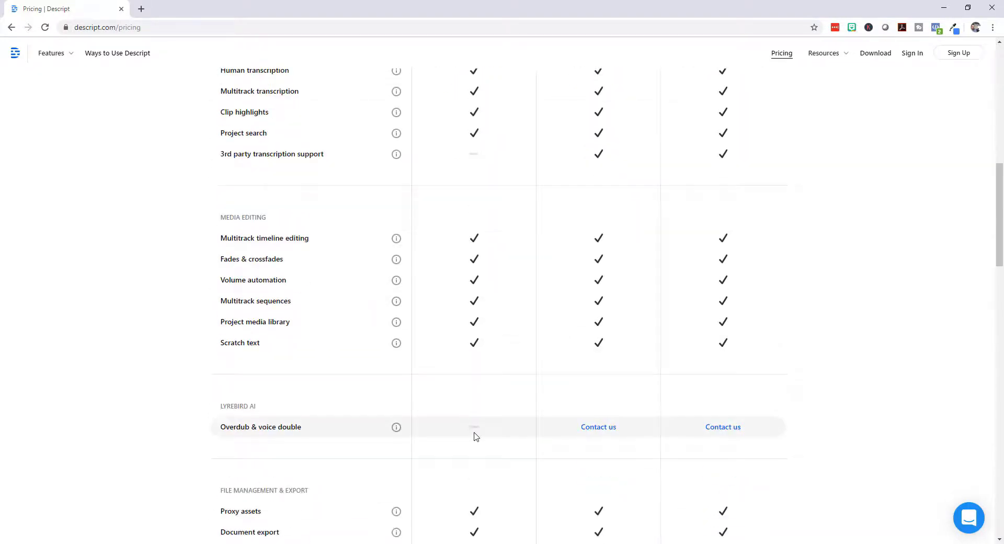
scroll(475, 436, down, 3)
scroll(475, 420, down, 1)
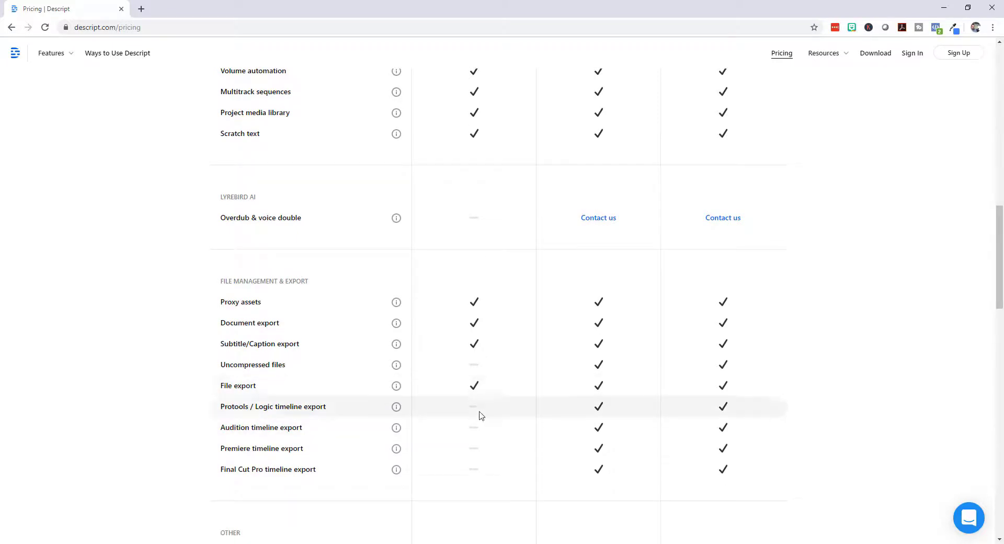
scroll(487, 440, down, 4)
scroll(481, 392, down, 1)
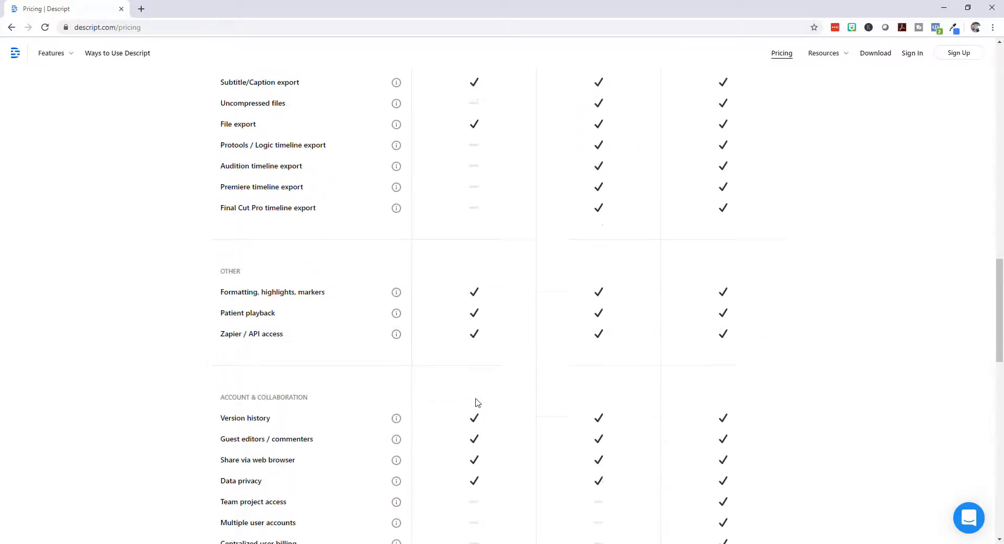
scroll(476, 399, down, 1)
scroll(478, 426, down, 5)
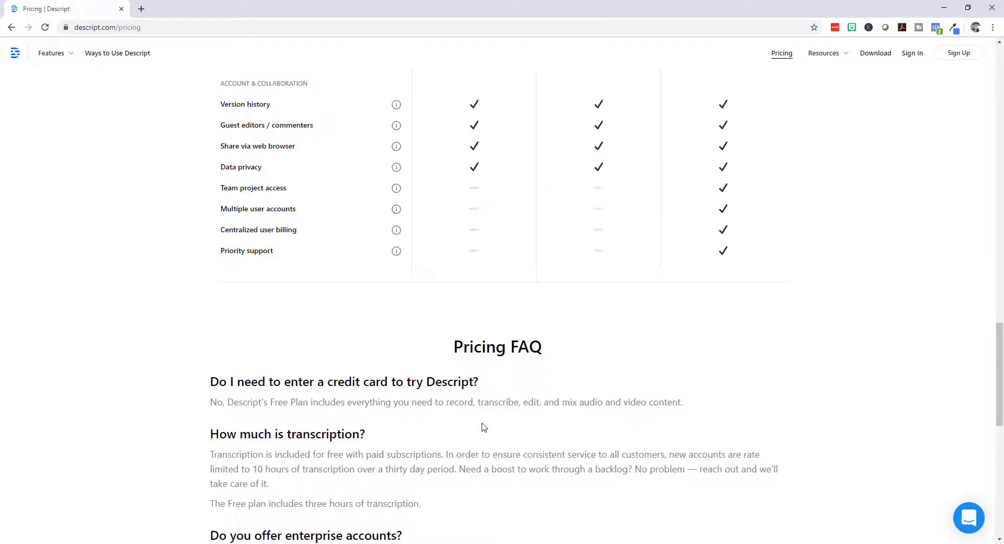
scroll(482, 421, up, 15)
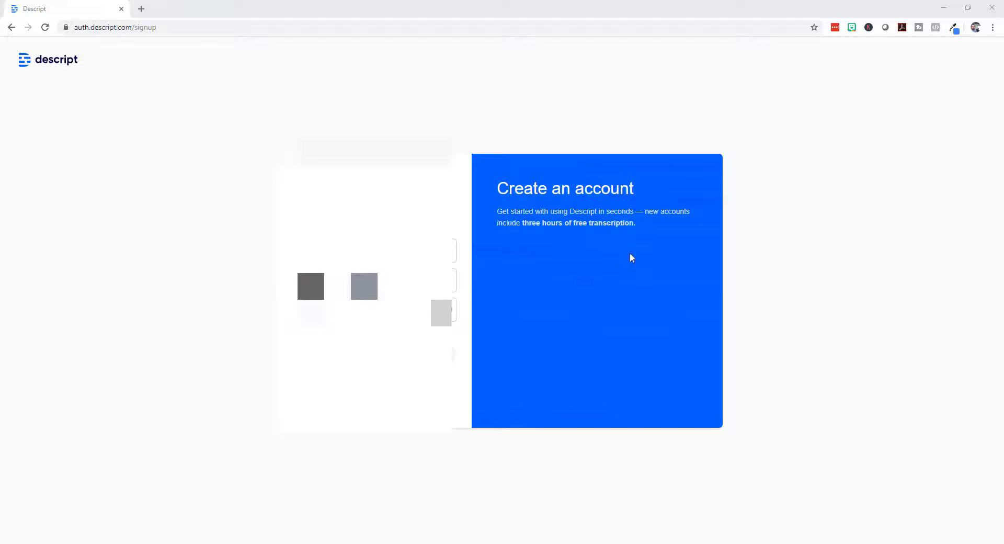
- Accept Chrome's suggested strong password for the new account and launch the Descript Setup installer
key(alt+Tab)
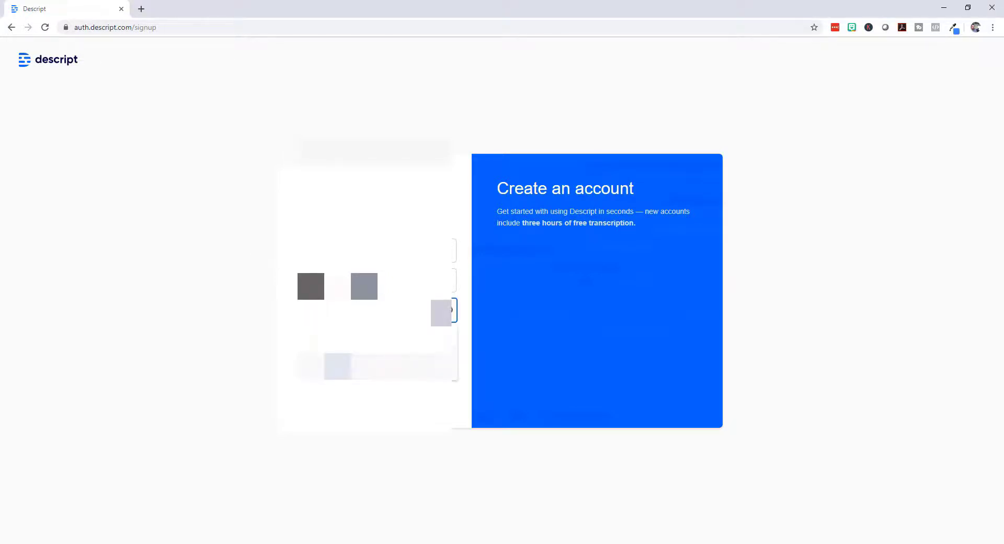
key(Down)
key(Return)
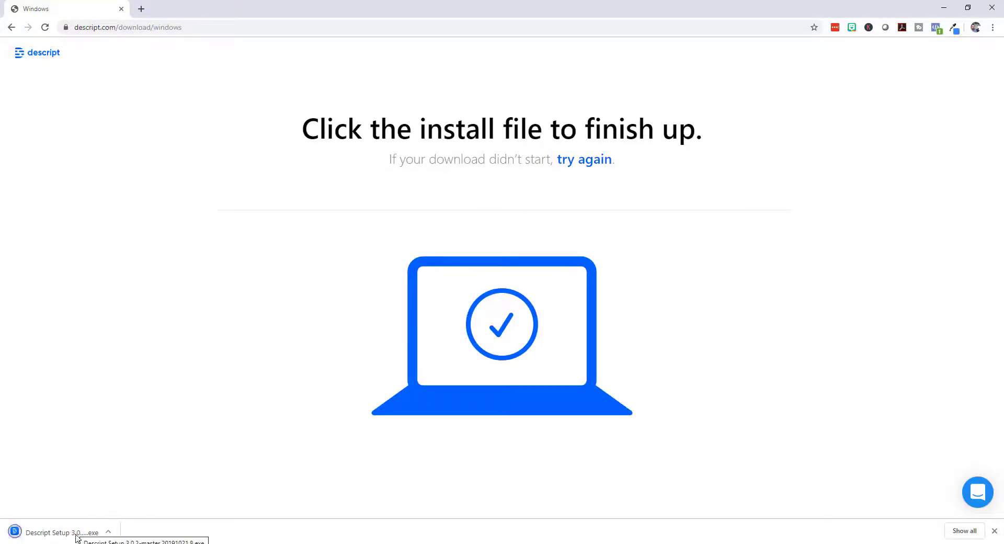
click(74, 534)
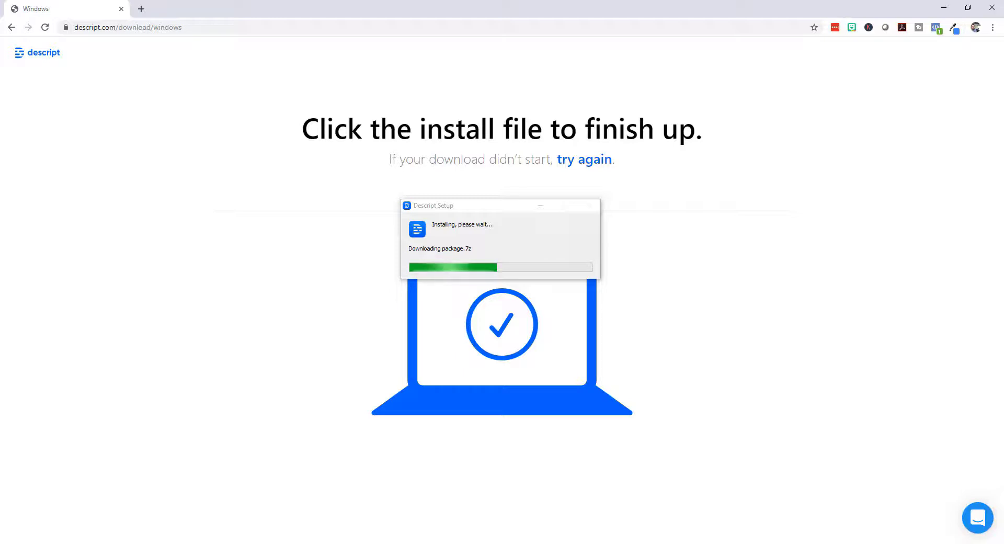
- Sign in to the newly installed Descript app with the new account's email and password
click(506, 216)
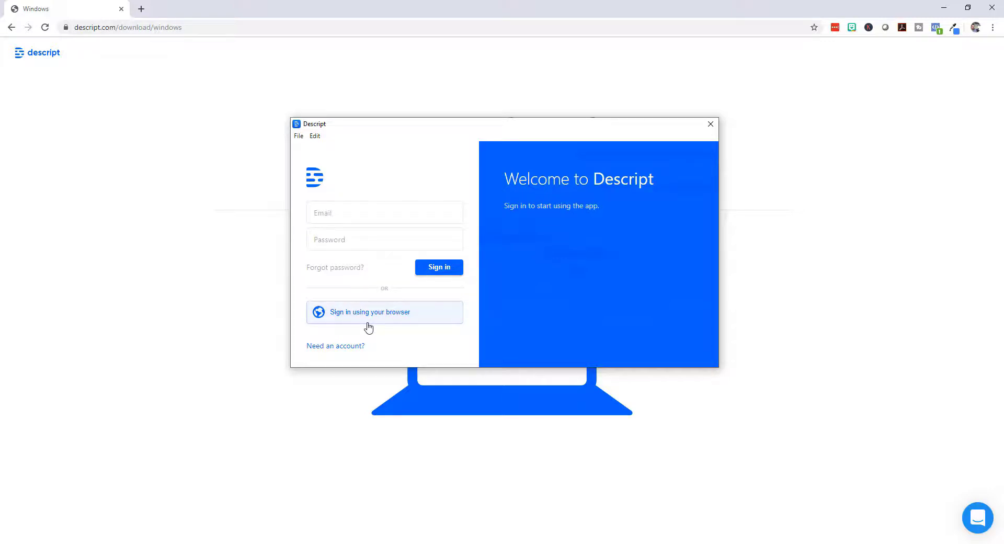
click(341, 245)
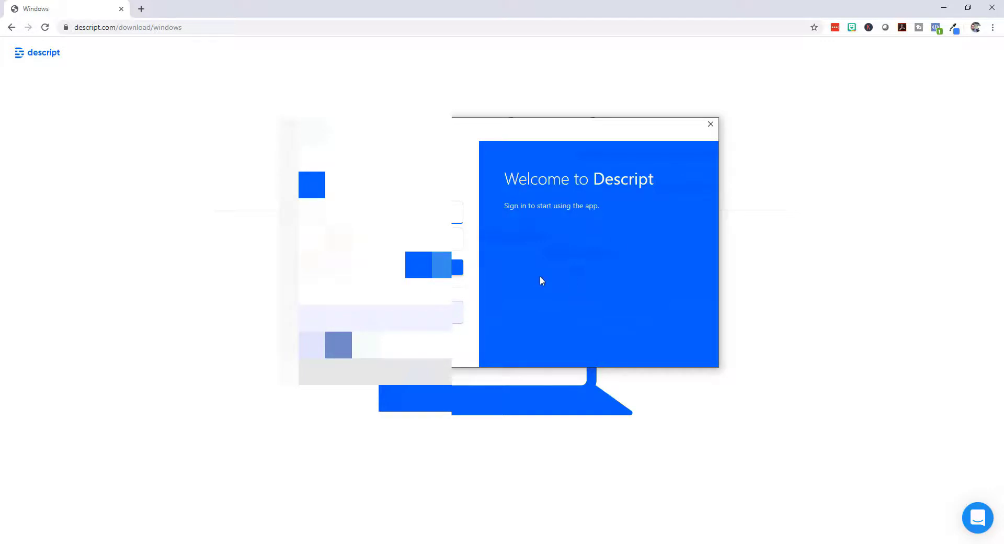
click(443, 267)
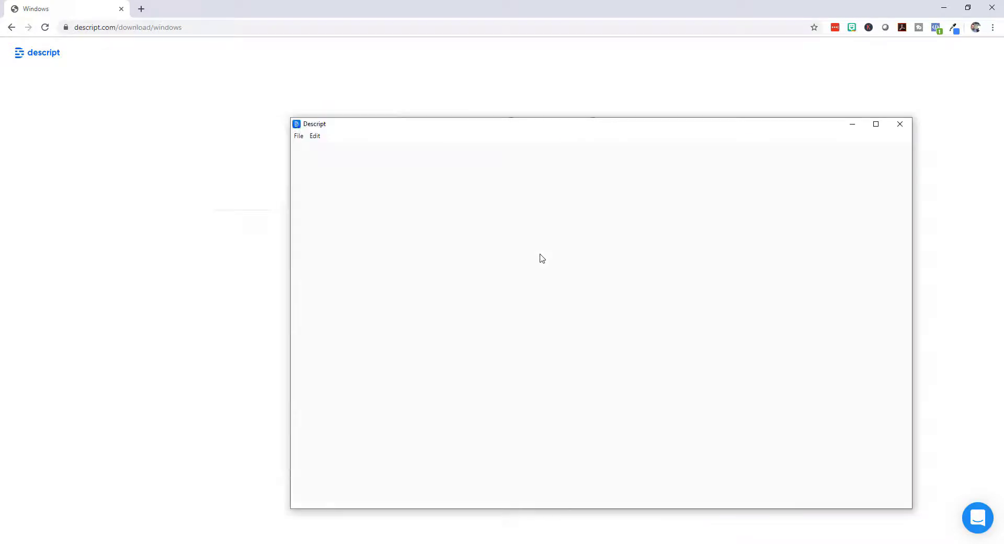
- Maximize the Descript window and choose Podcasting as the primary use
drag(549, 130, 450, 71)
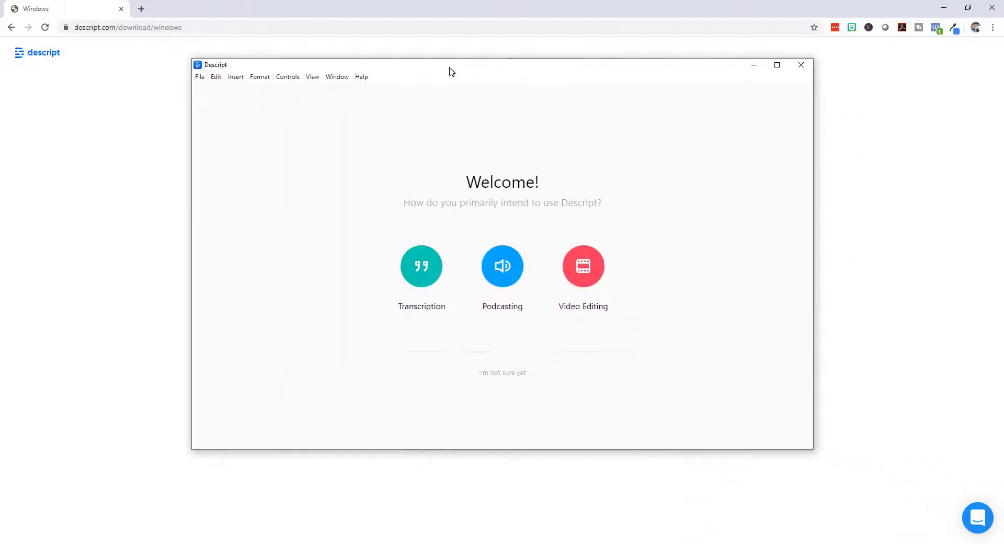
click(776, 66)
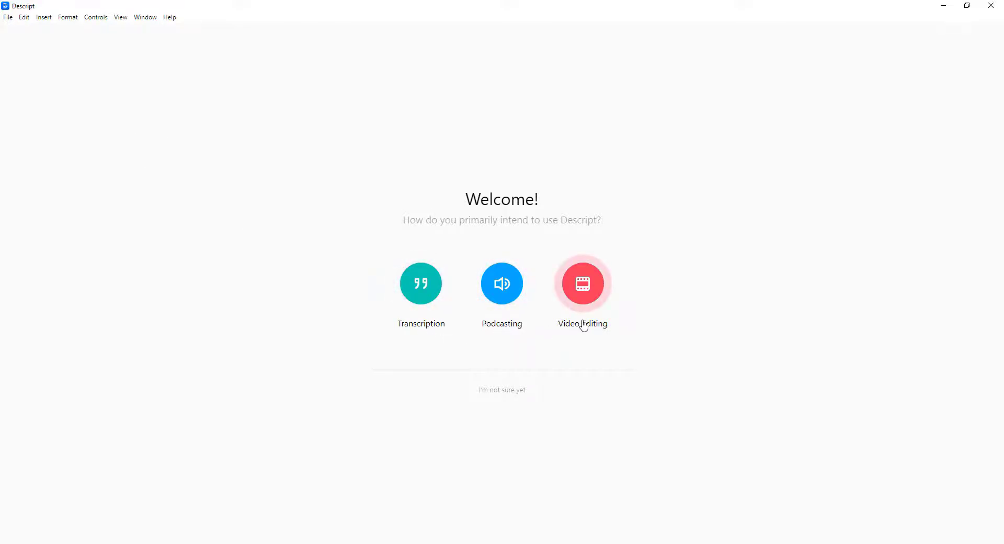
click(506, 307)
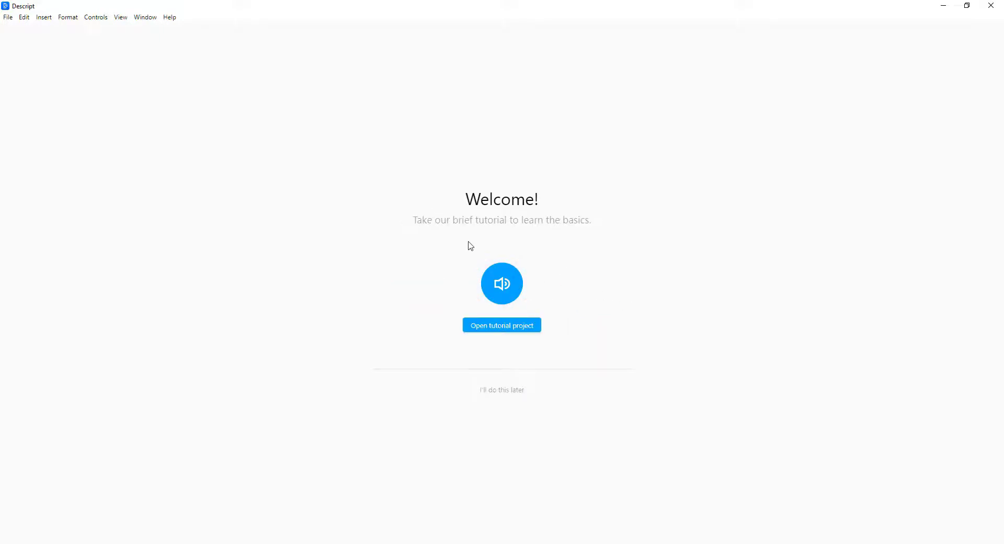
- Open the Podcast Tutorial project and look over its list of compositions
click(511, 330)
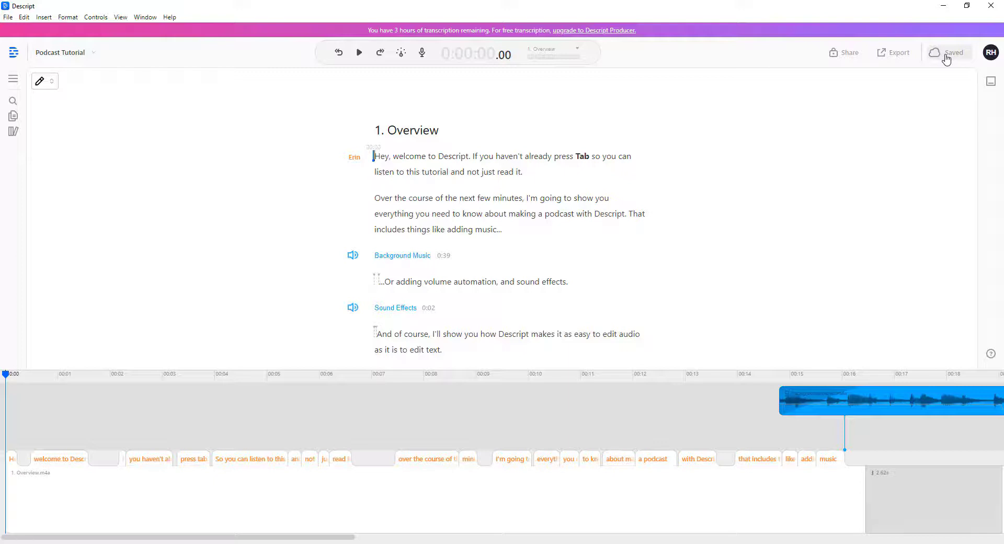
click(991, 52)
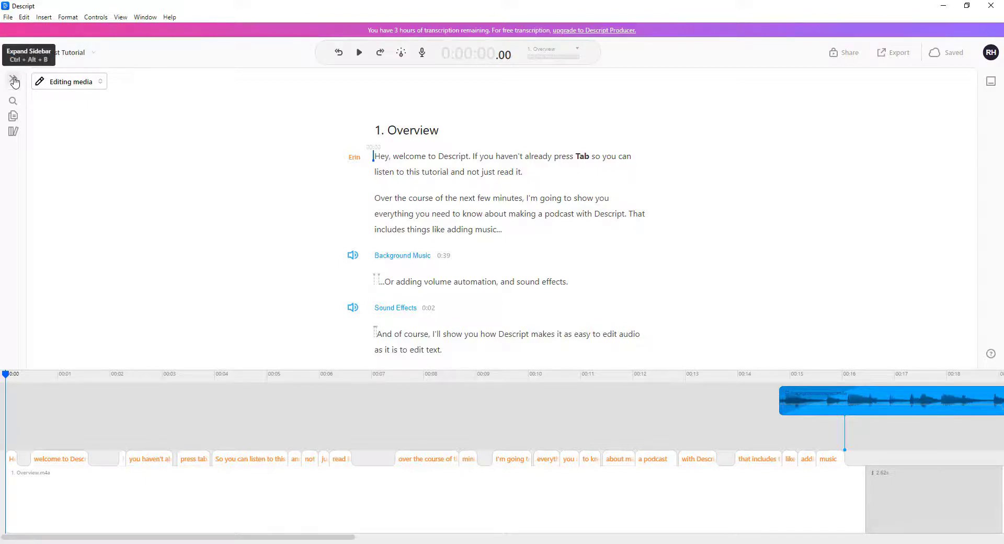
click(13, 79)
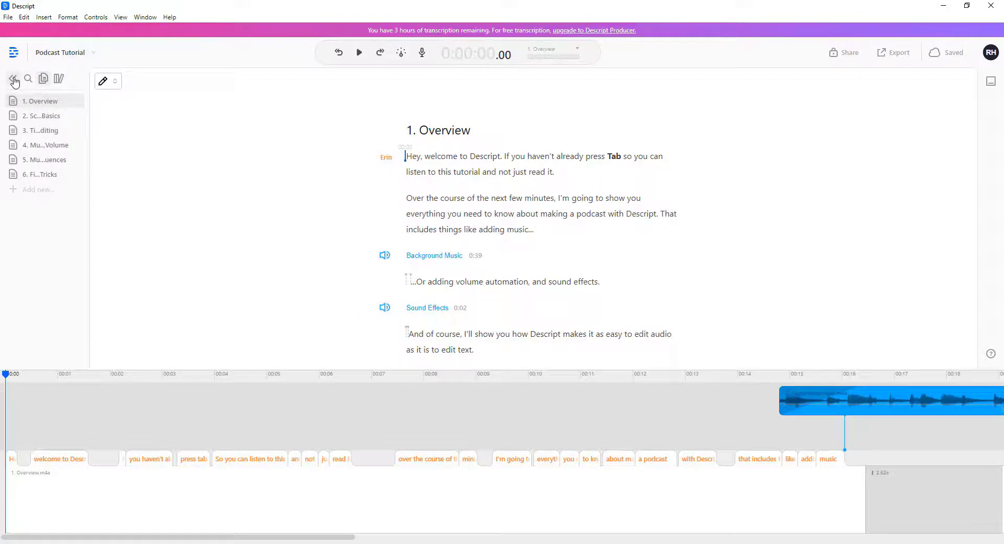
click(13, 80)
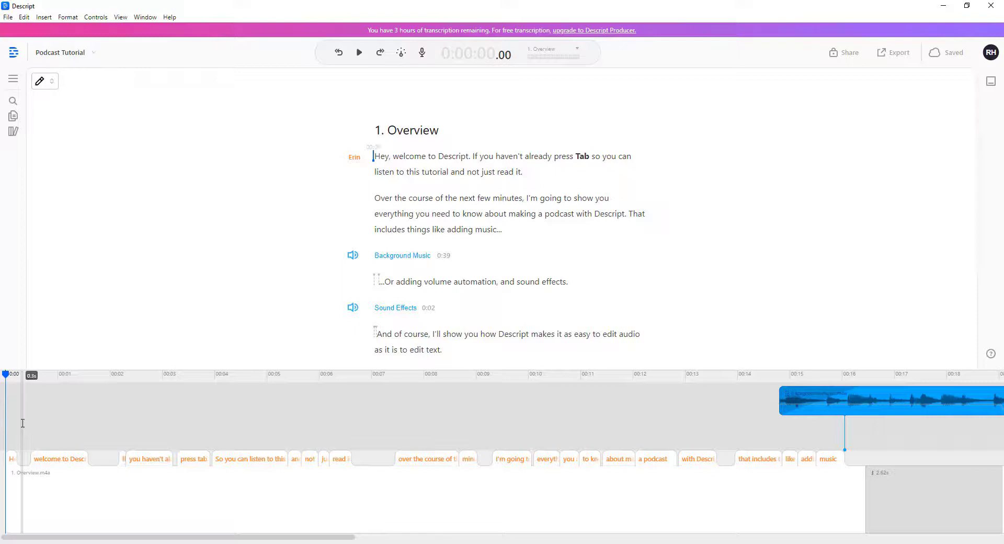
- Play the Overview composition and add a 0.16 s pause after 'word' on the timeline
click(359, 52)
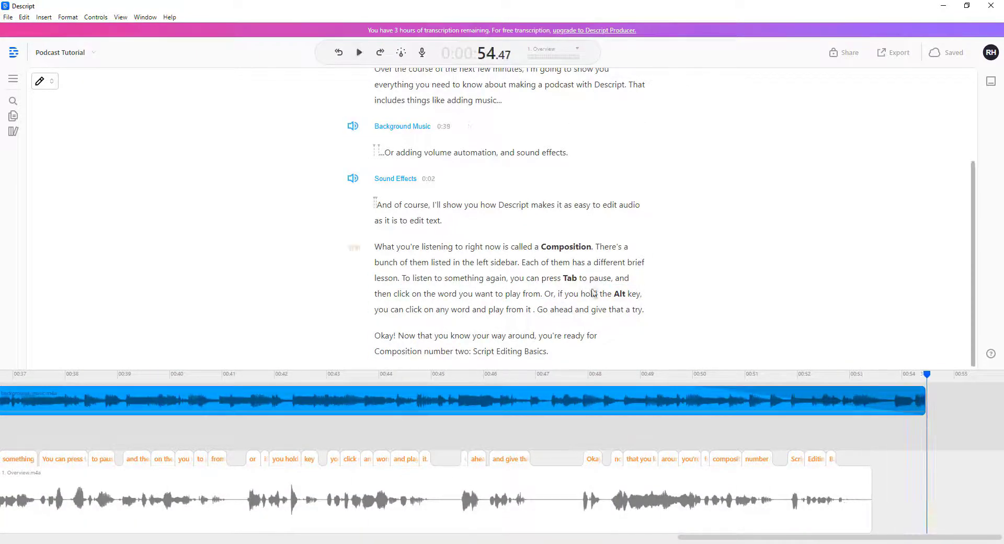
click(549, 309)
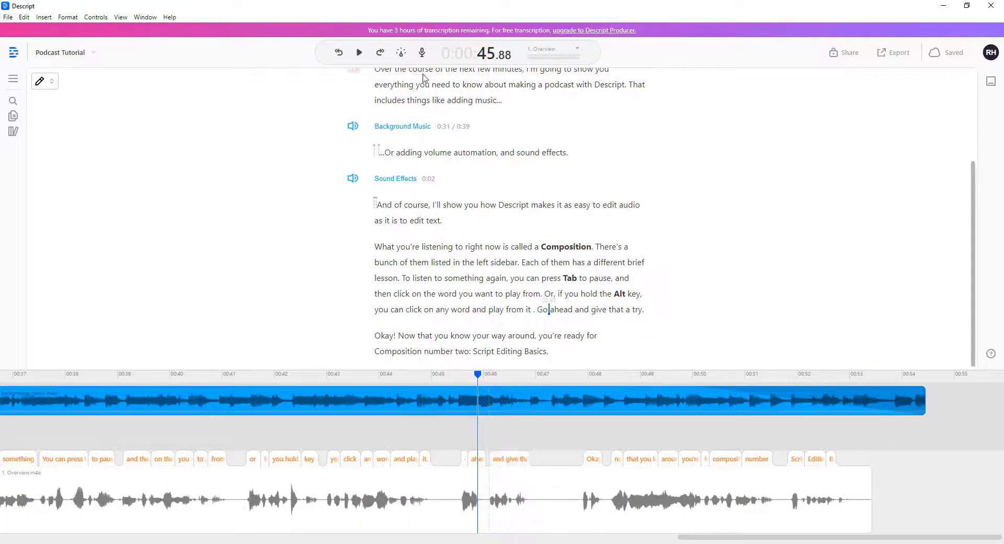
click(358, 52)
click(366, 458)
drag(390, 459, 444, 464)
- In Script Editing Basics, delete the stray 'faders fa' from the Gettysburg line and replay it
key(space)
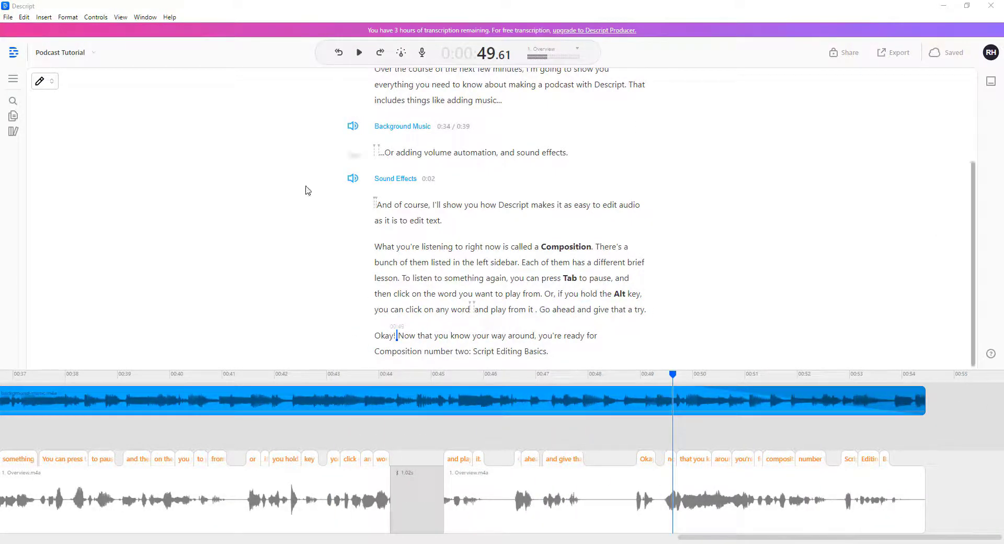
click(13, 115)
click(42, 115)
click(348, 52)
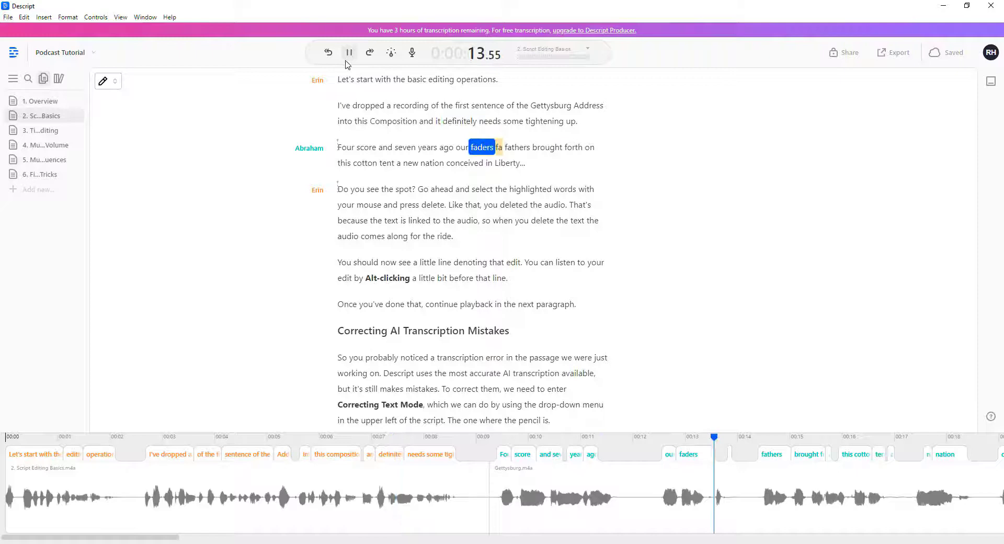
drag(469, 147, 503, 147)
key(Delete)
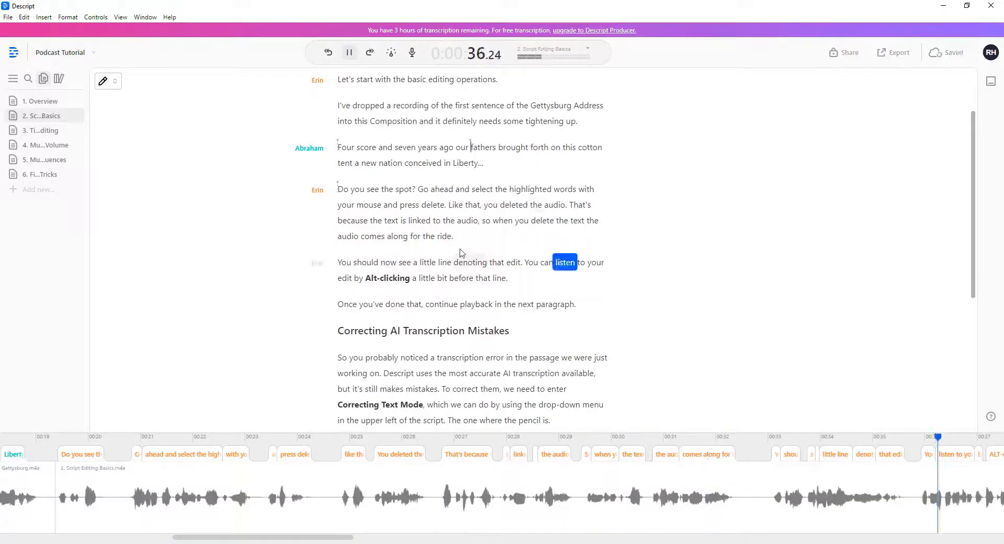
alt+click(460, 148)
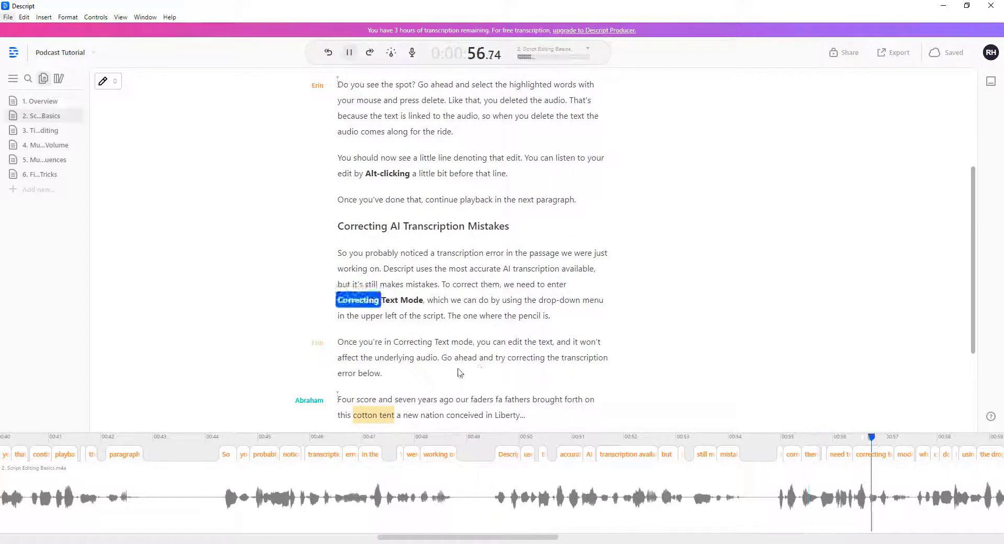
- Fix 'cotton tent' in Correcting Text mode by typing 'tentet', then play Timeline Editing
click(107, 81)
click(157, 135)
click(361, 415)
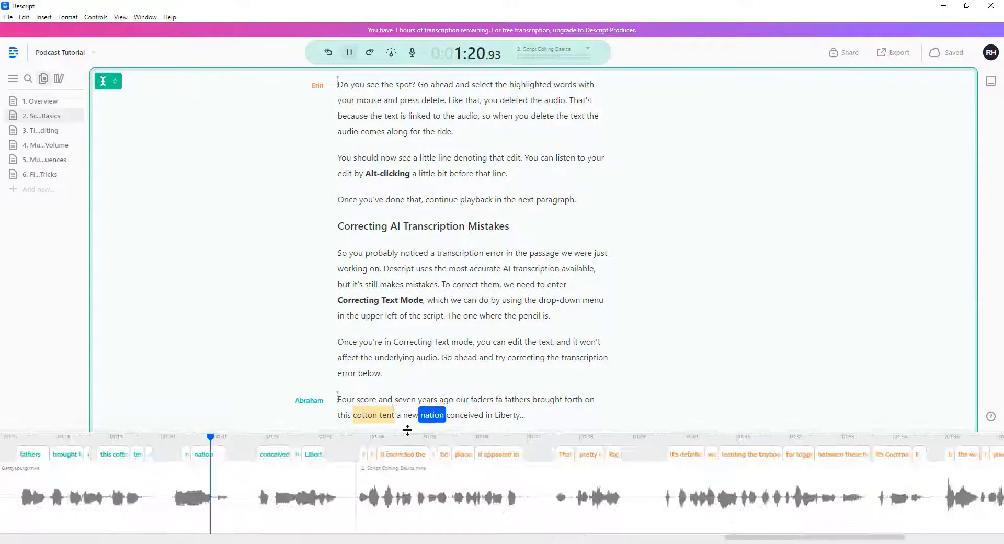
text(tentet)
key(Escape)
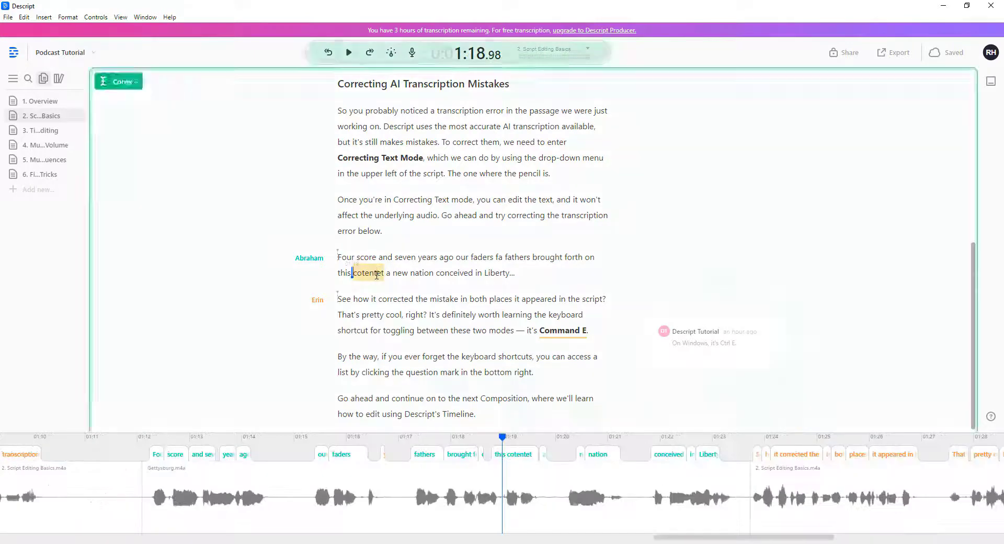
click(40, 130)
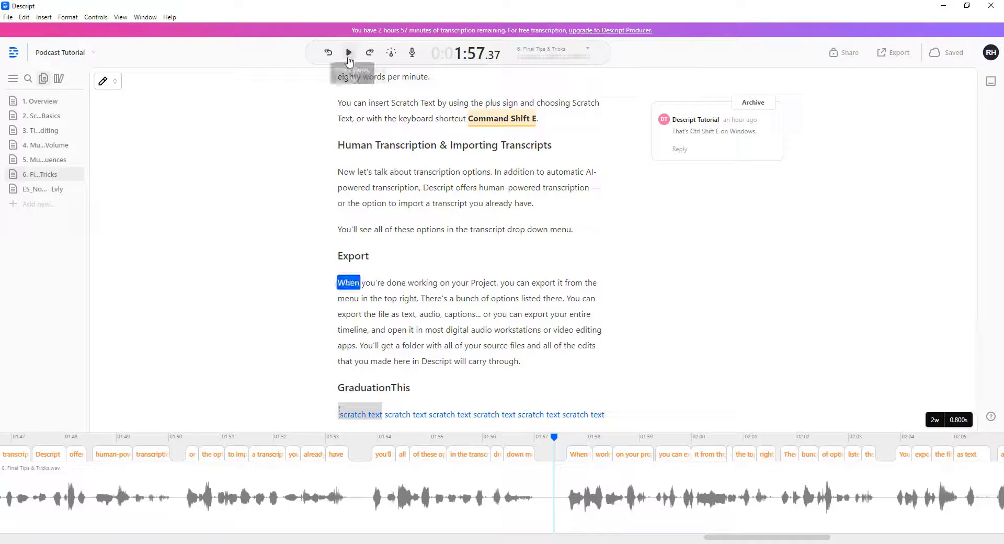
click(348, 56)
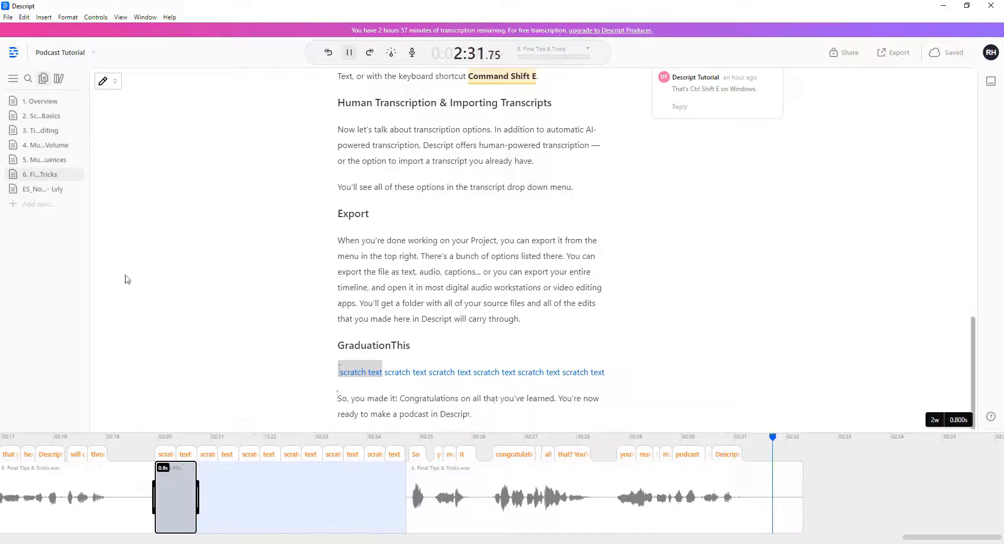
- Bring up the Export options menu in the tutorial project
click(895, 52)
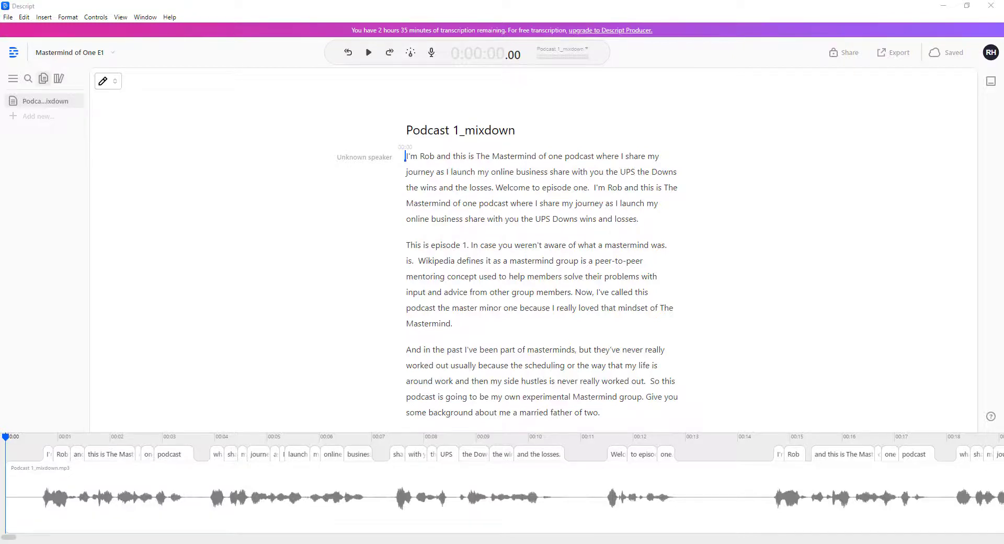
- Delete the repeated introduction and start a new paragraph at 'case you weren't'
drag(593, 187, 476, 248)
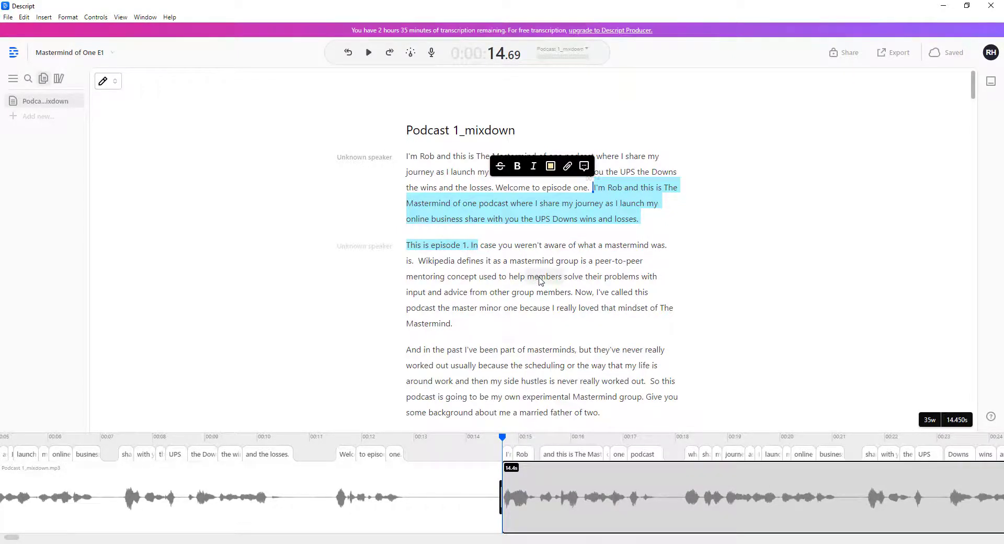
key(BackSpace)
key(Return)
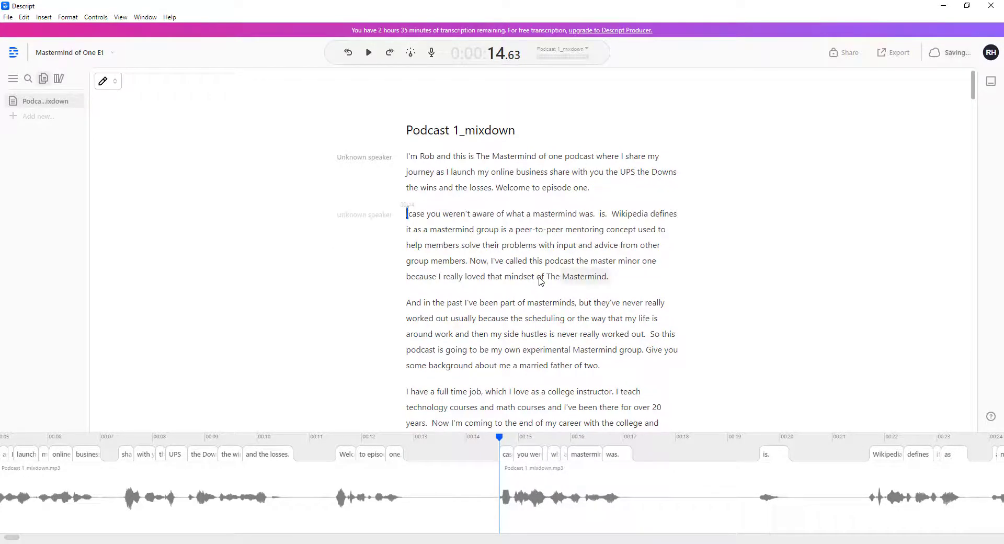
key(BackSpace)
- Replay the edit, then delete the stray 'was.' together with its gap
click(369, 52)
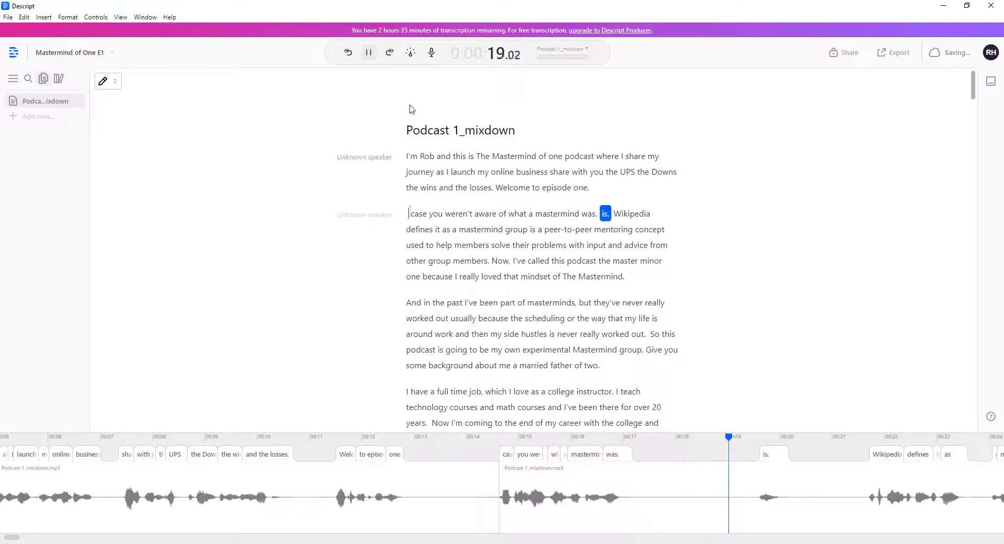
click(456, 445)
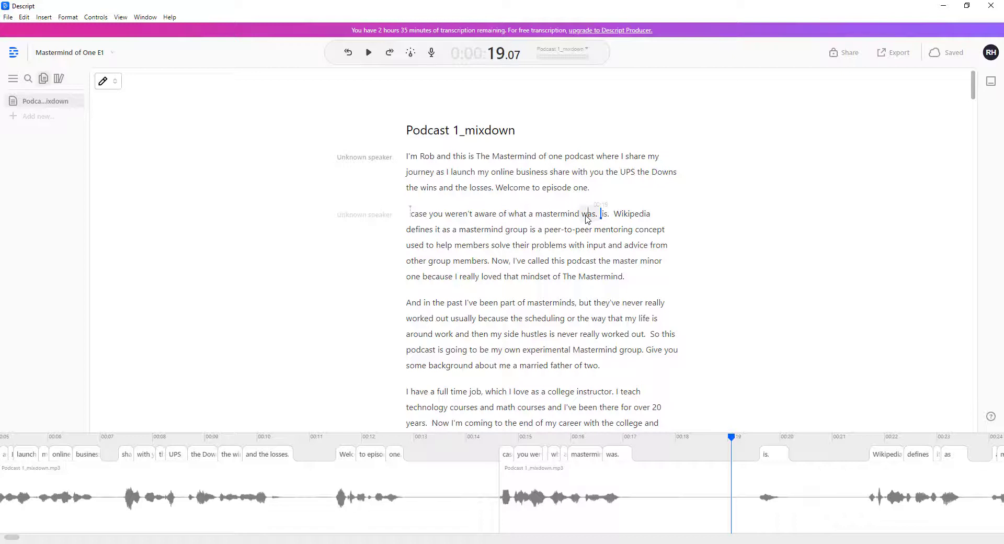
drag(588, 218, 599, 218)
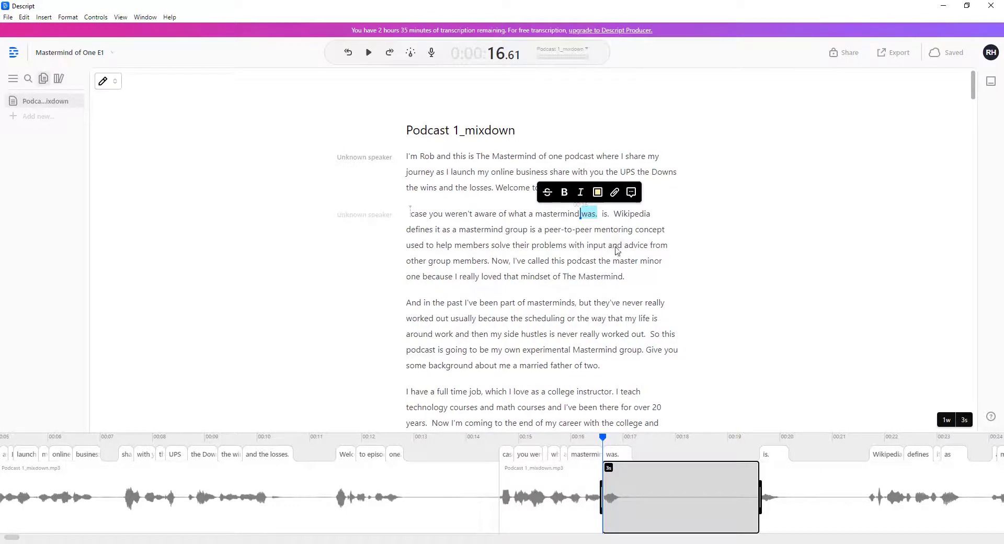
key(BackSpace)
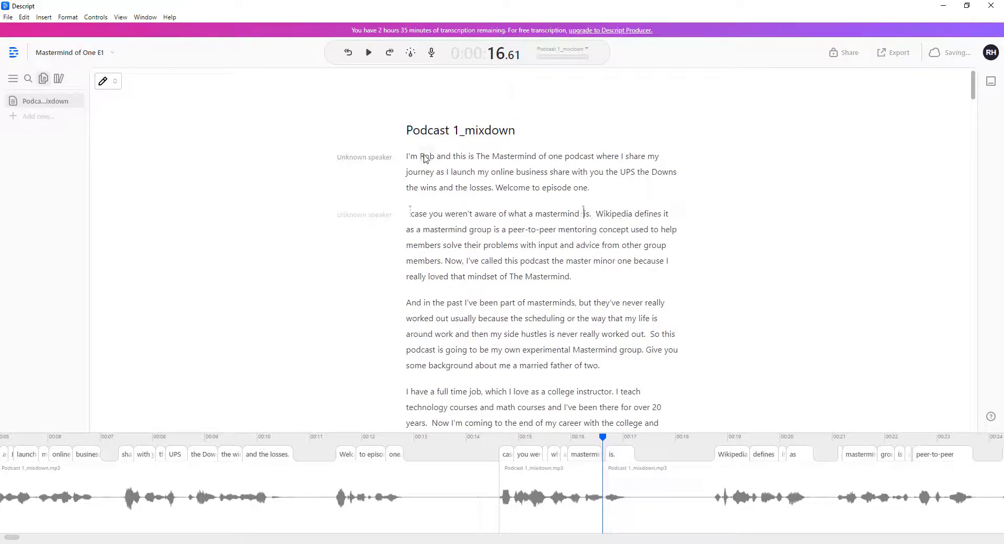
- Play the episode and break the paragraph before 'Now,' into a new paragraph
key(space)
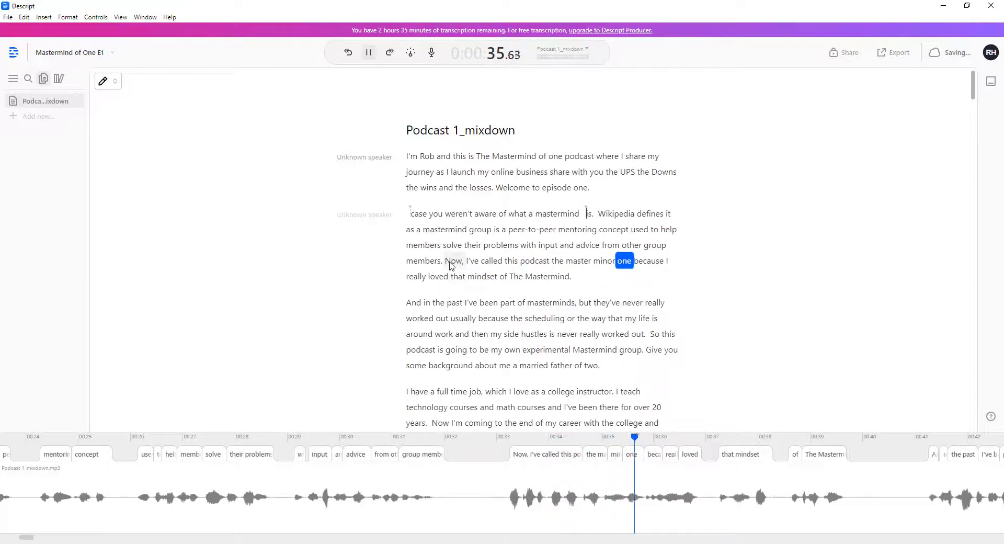
key(space)
click(447, 262)
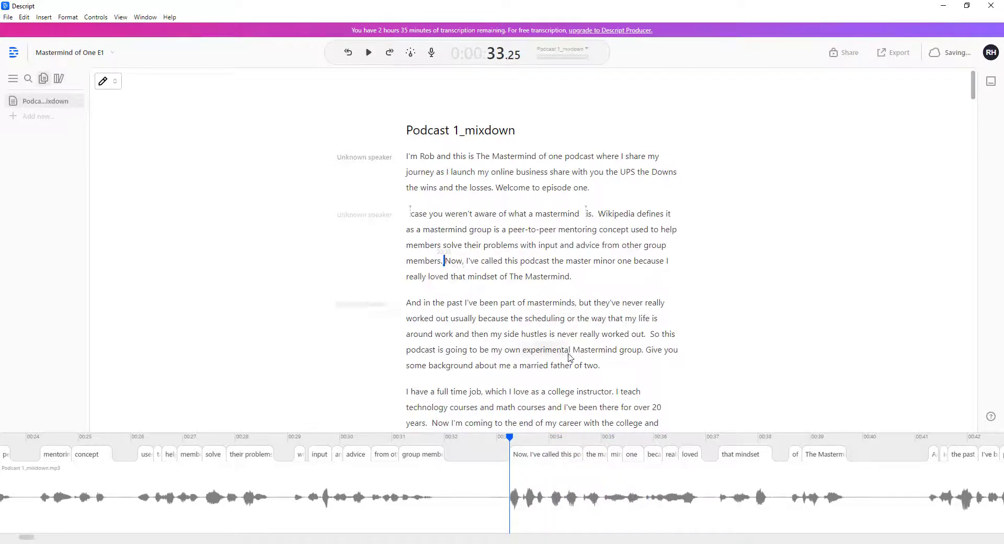
key(Return)
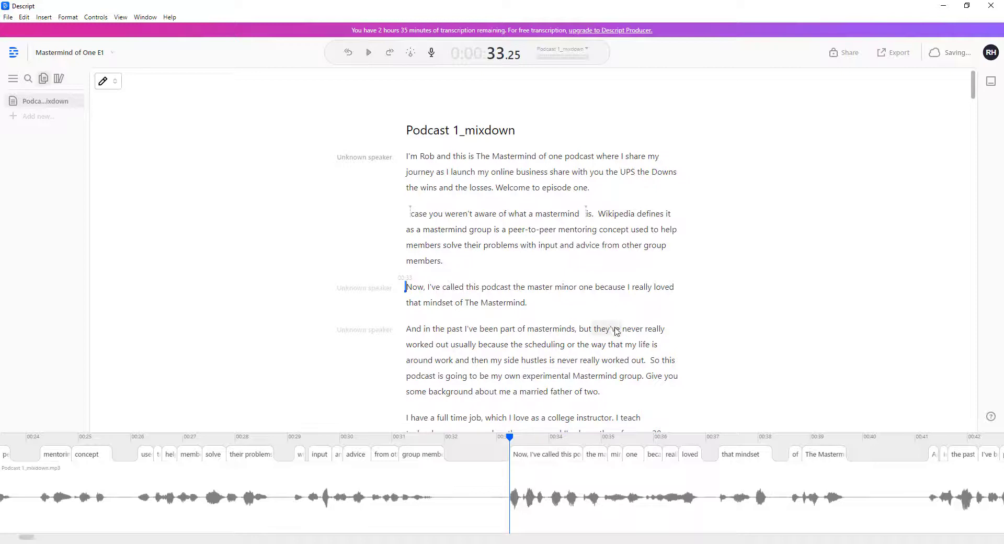
key(space)
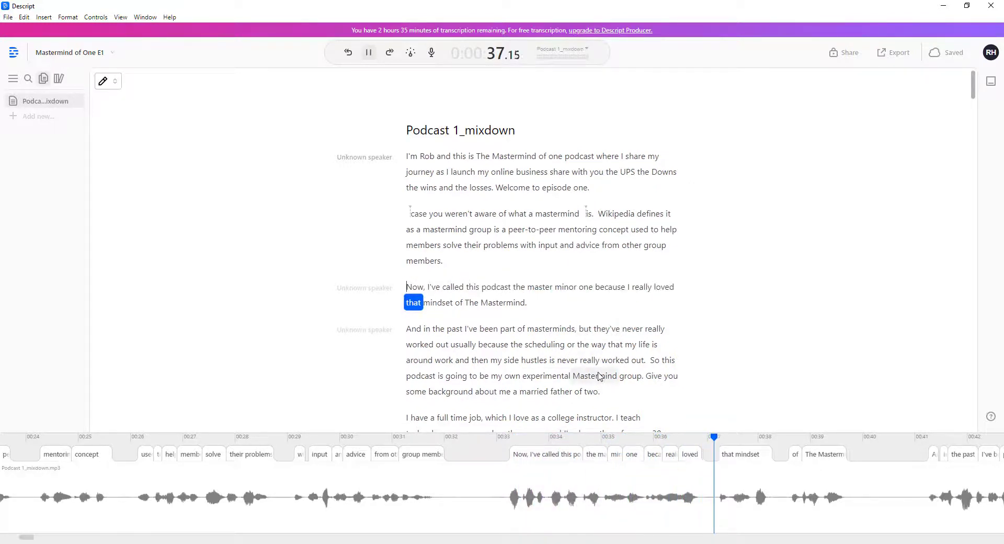
scroll(599, 376, down, 3)
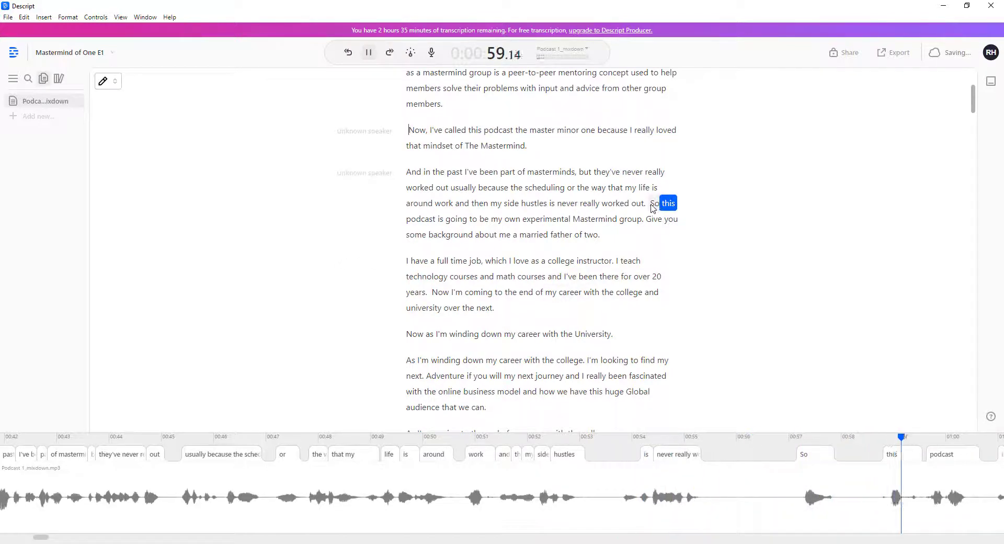
- Start a new paragraph at 'So this podcast' and trim the silent gap before 'Give you'
key(space)
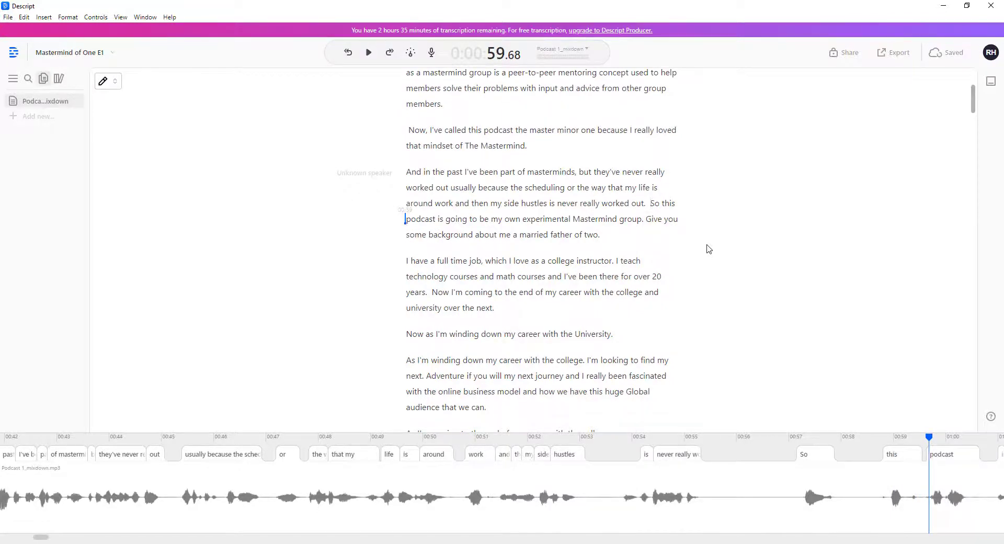
key(Return)
key(space)
click(320, 474)
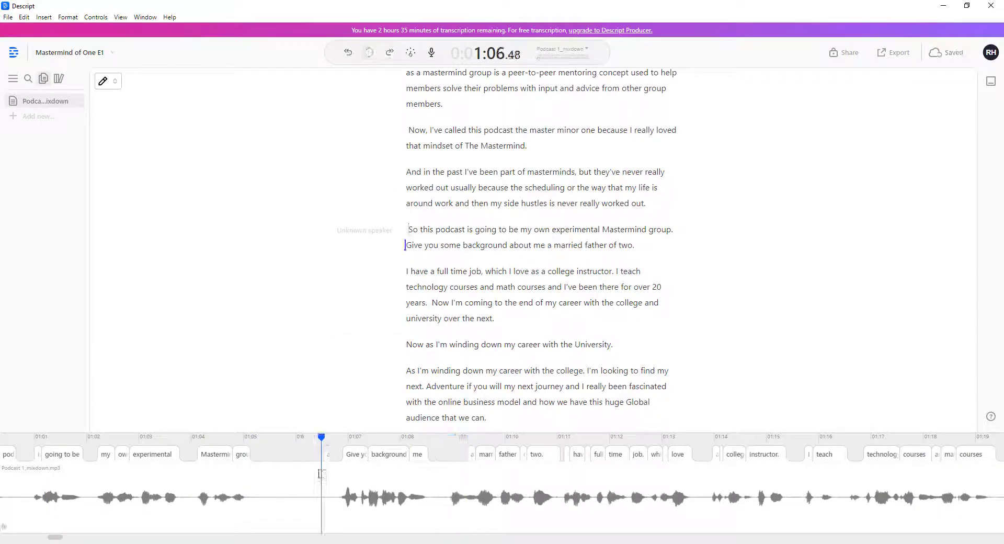
drag(335, 473, 270, 473)
key(Delete)
key(space)
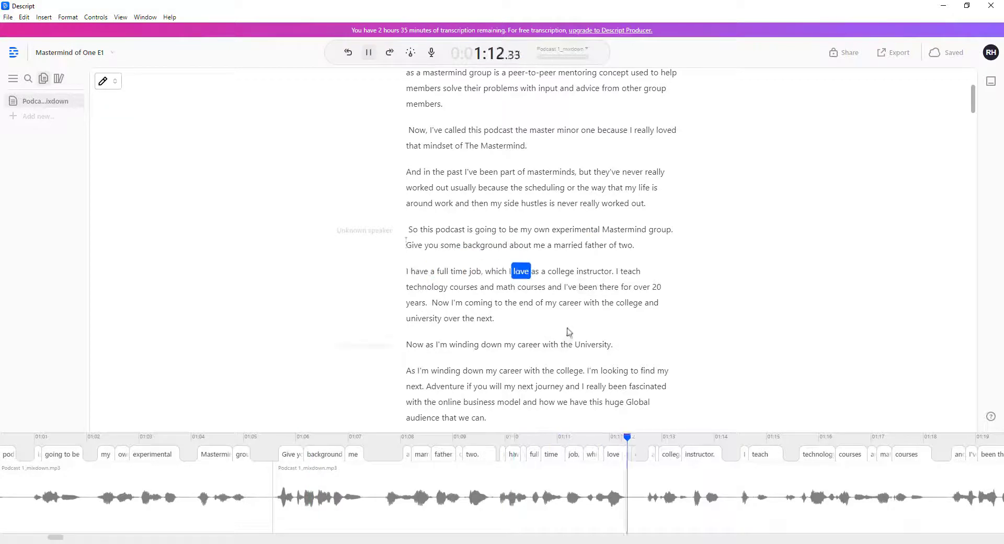
key(space)
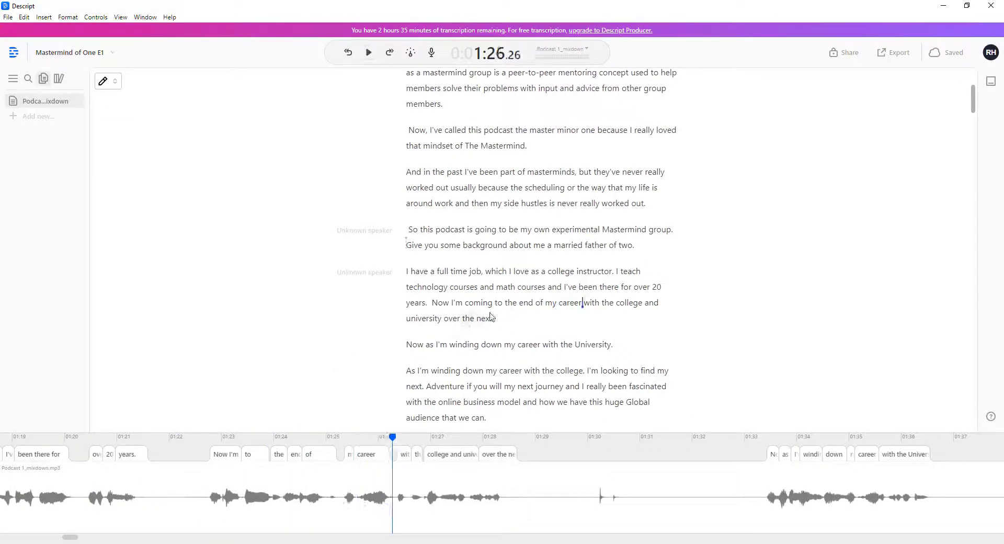
- Delete the repeated 'Now I'm coming to the end' sentence and three winding-down paragraphs
drag(490, 316, 632, 336)
key(Delete)
key(space)
key(space)
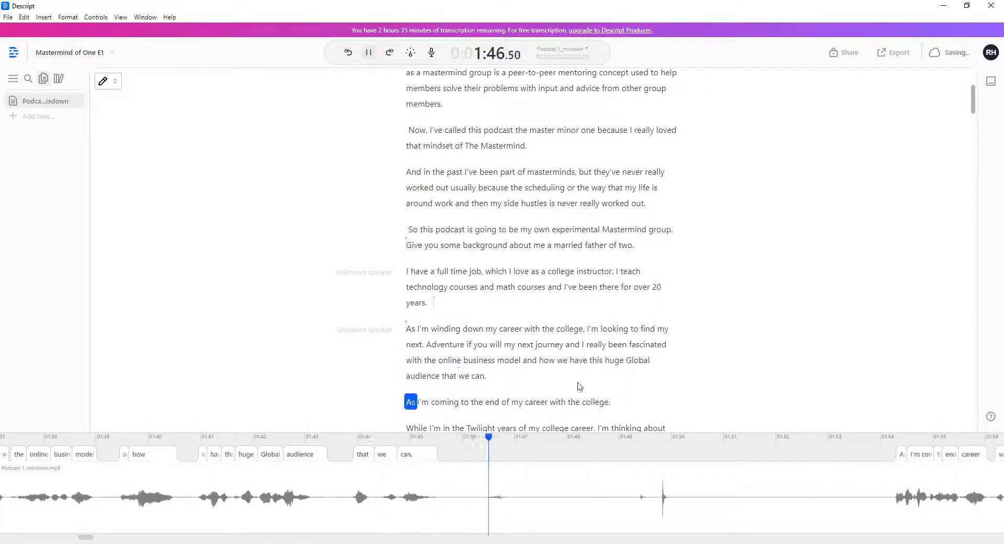
key(space)
scroll(524, 361, down, 2)
drag(525, 340, 406, 223)
key(BackSpace)
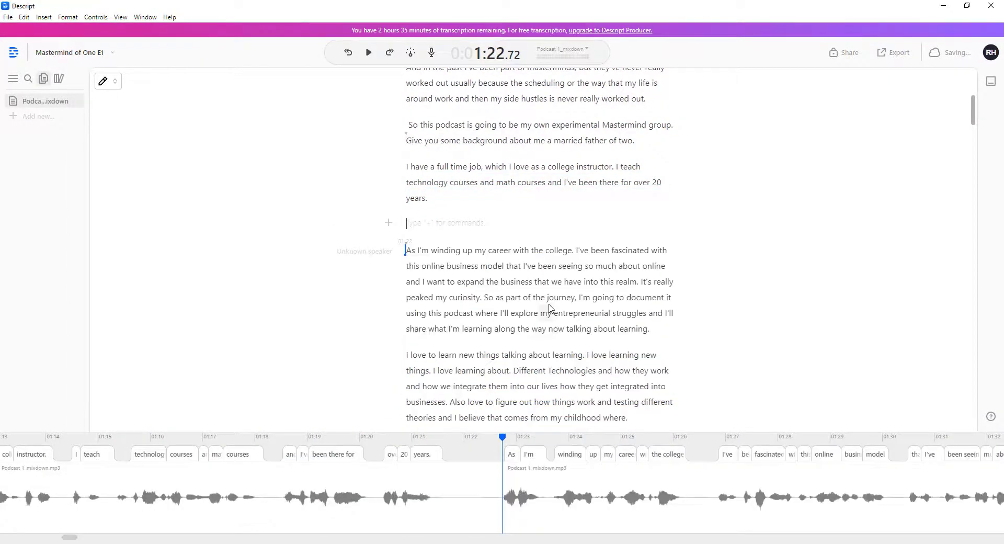
key(space)
key(space)
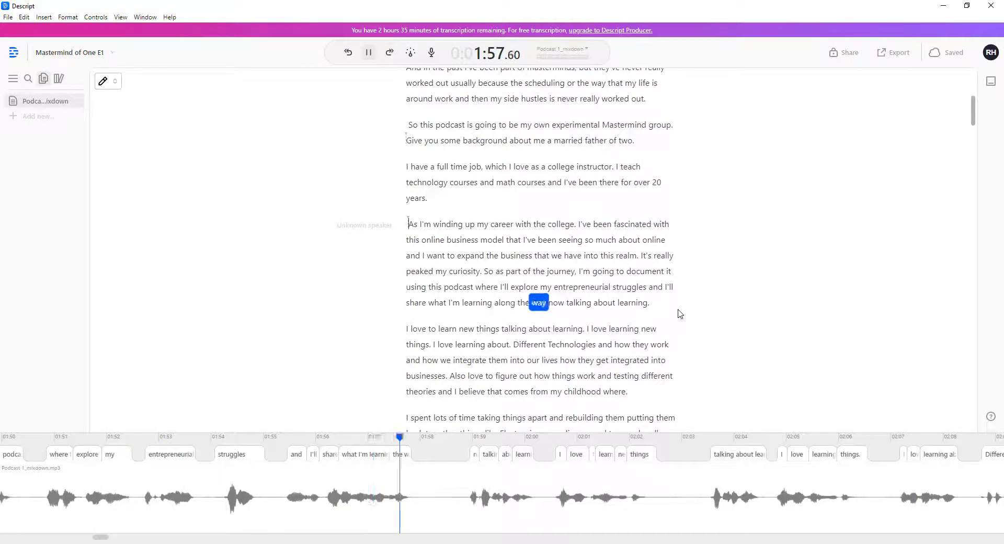
key(space)
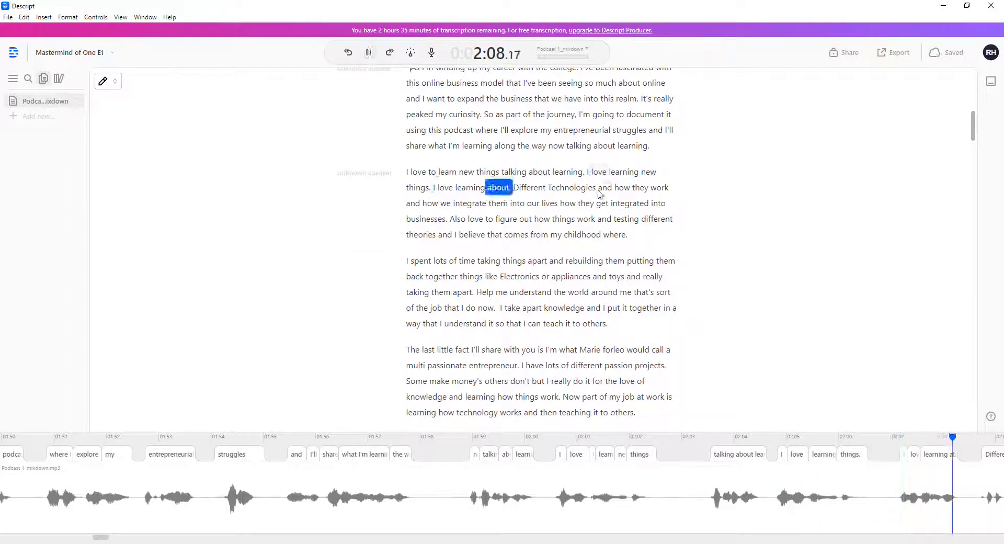
- Remove the repeated sentence 'I love to learn new things talking about learning'
drag(586, 172, 406, 171)
key(BackSpace)
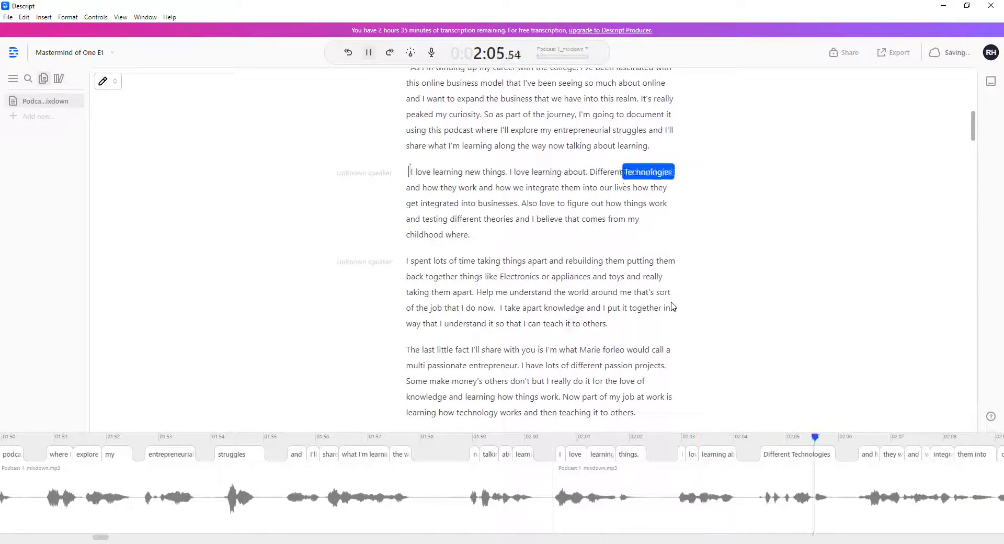
key(space)
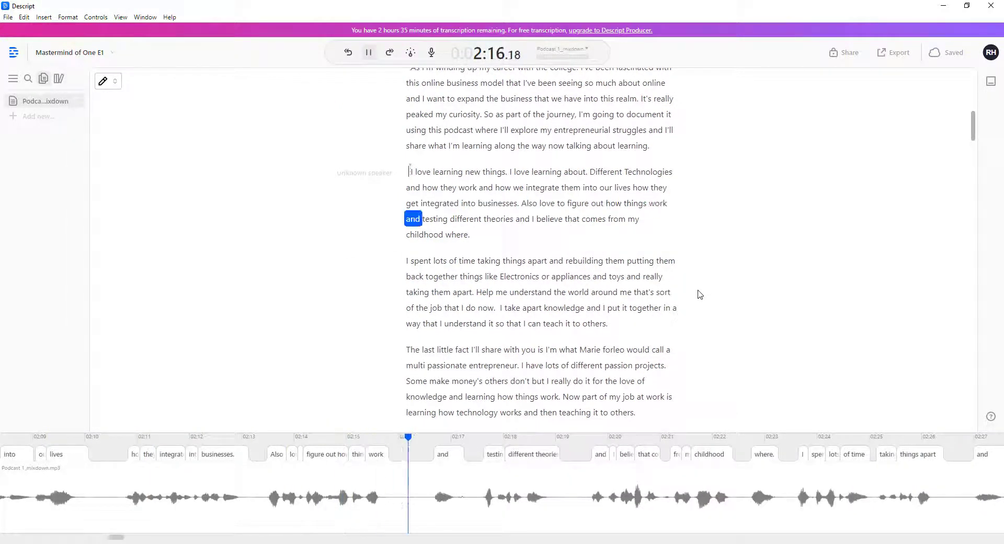